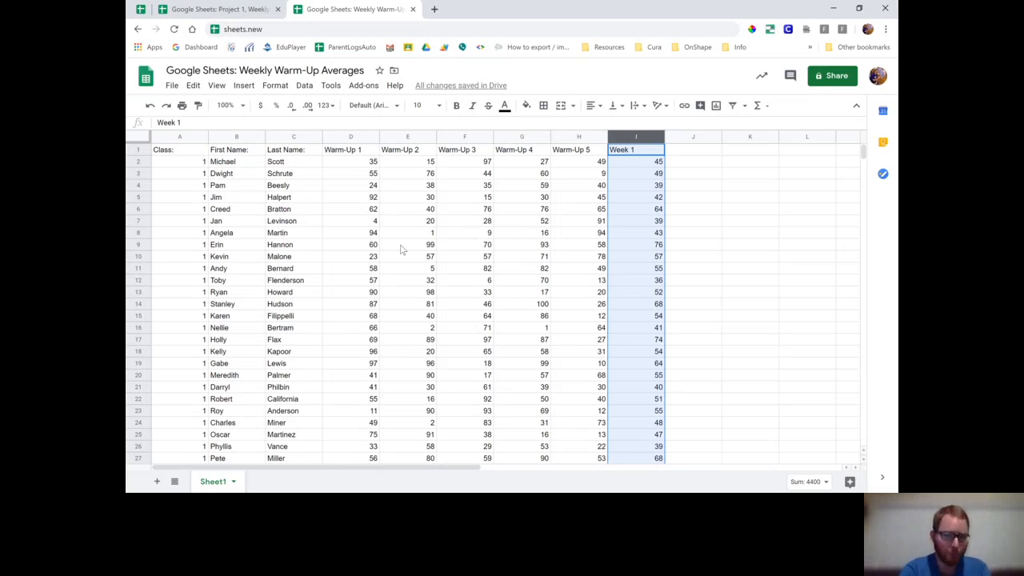
Freeze row 1 so the column headings stay in place above the student rows
{"action": "scroll", "coordinate": [402, 250], "scroll_direction": "down", "scroll_amount": 5}
{"action": "scroll", "coordinate": [402, 250], "scroll_direction": "up", "scroll_amount": 5}
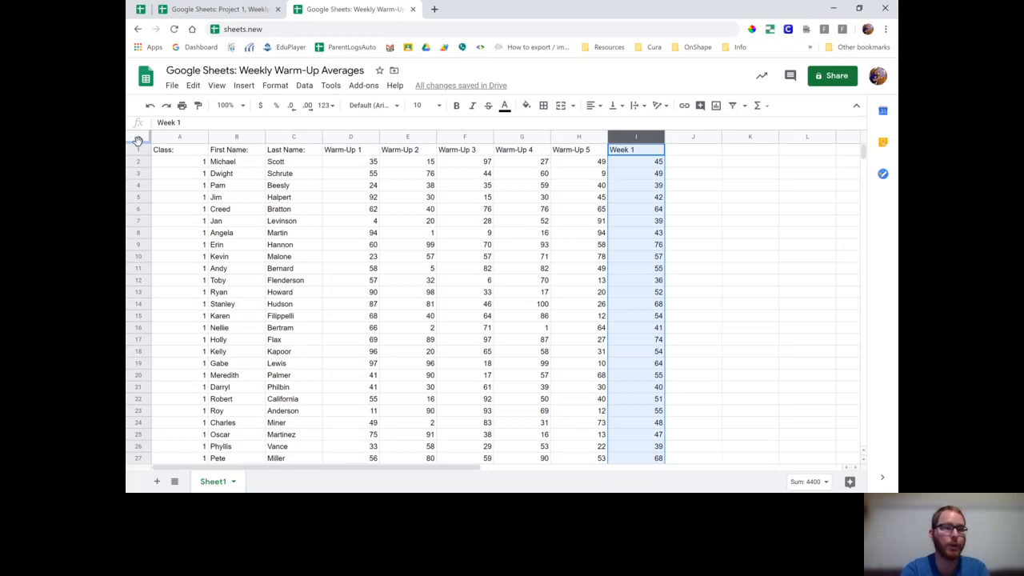
{"action": "left_click_drag", "start_coordinate": [138, 141], "coordinate": [137, 154]}
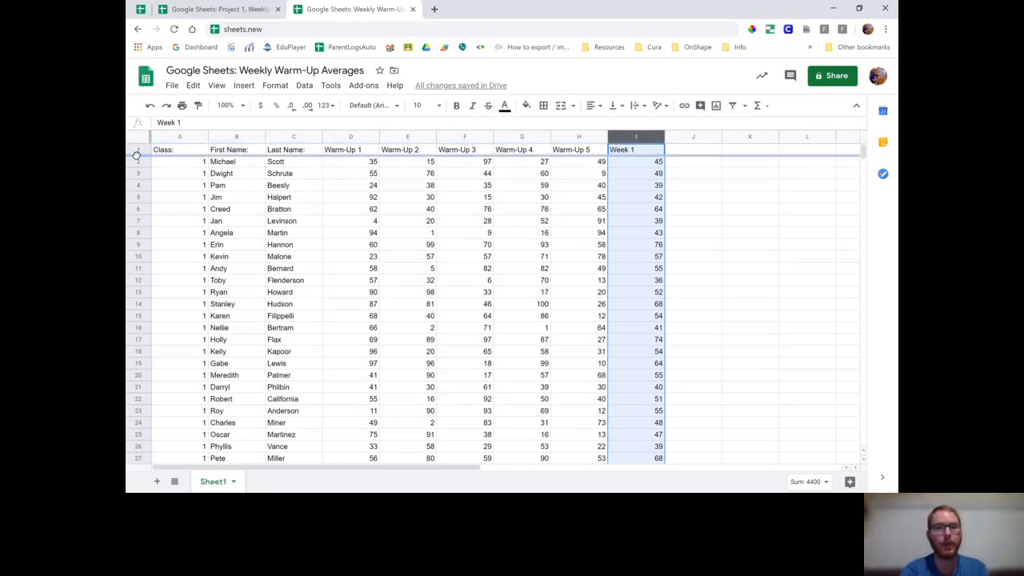
{"action": "left_click_drag", "start_coordinate": [137, 154], "coordinate": [138, 160]}
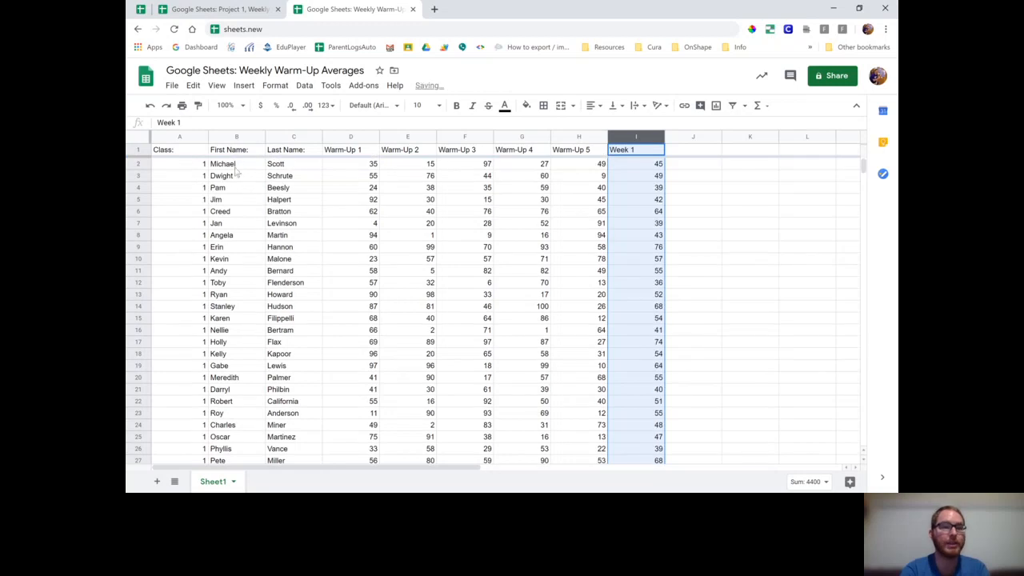
{"action": "scroll", "coordinate": [358, 227], "scroll_direction": "down", "scroll_amount": 9}
{"action": "scroll", "coordinate": [358, 228], "scroll_direction": "down", "scroll_amount": 6}
{"action": "scroll", "coordinate": [357, 228], "scroll_direction": "up", "scroll_amount": 6}
{"action": "scroll", "coordinate": [357, 227], "scroll_direction": "up", "scroll_amount": 9}
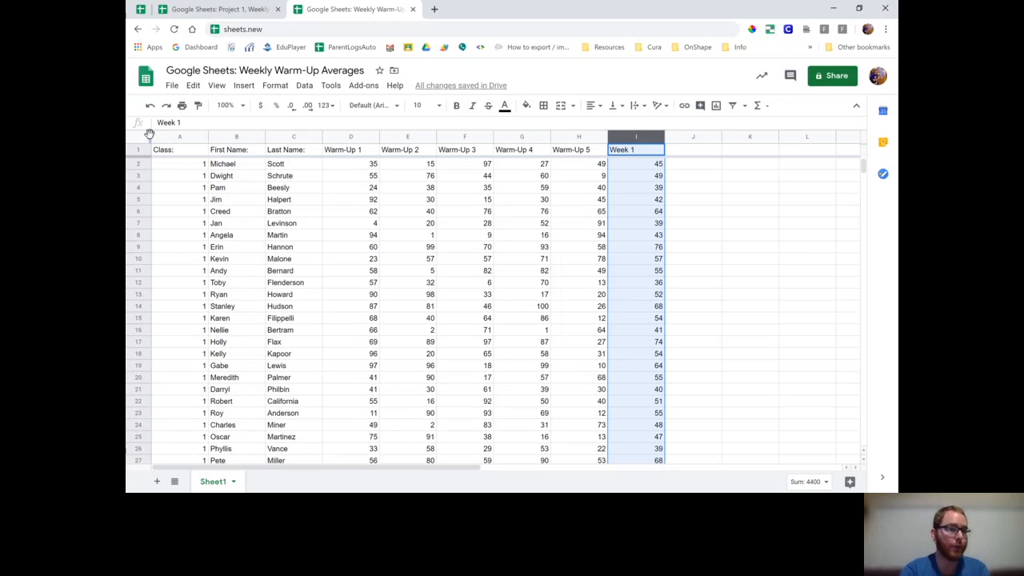
Freeze columns A to C so the class, first name and last name stay in place
{"action": "left_click_drag", "start_coordinate": [151, 133], "coordinate": [324, 145]}
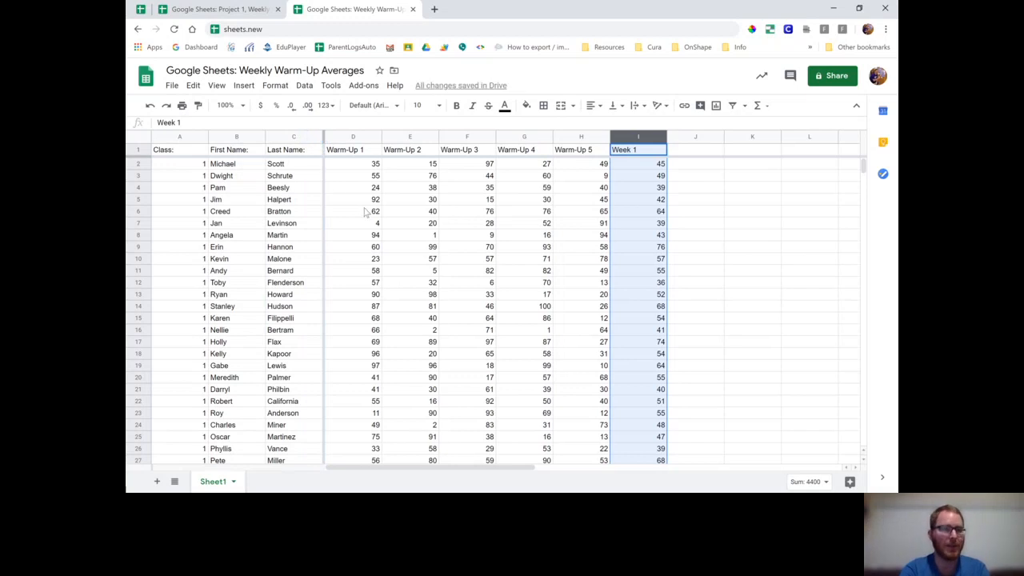
{"action": "scroll", "coordinate": [404, 235], "scroll_direction": "right", "scroll_amount": 10}
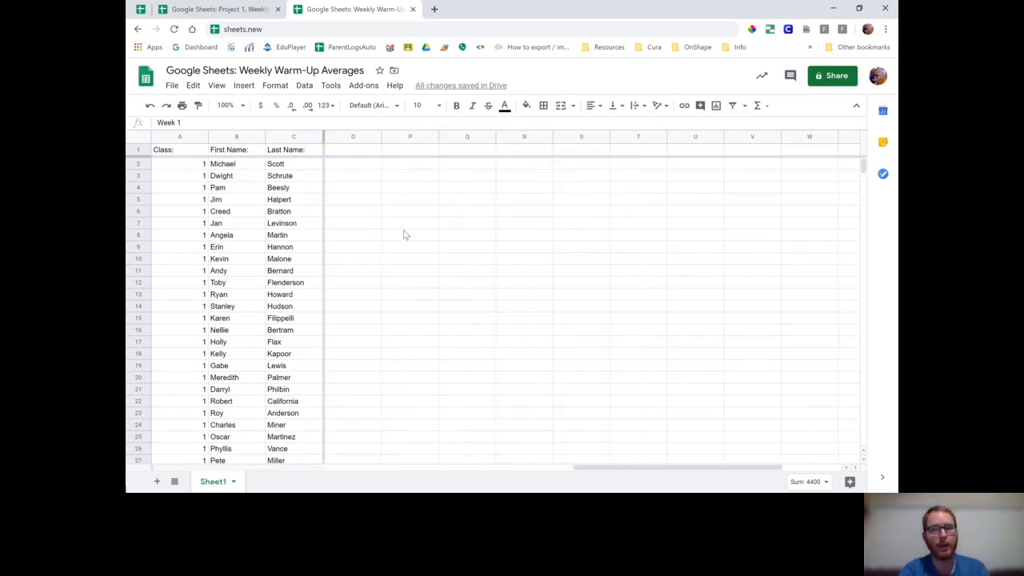
{"action": "scroll", "coordinate": [404, 235], "scroll_direction": "left", "scroll_amount": 10}
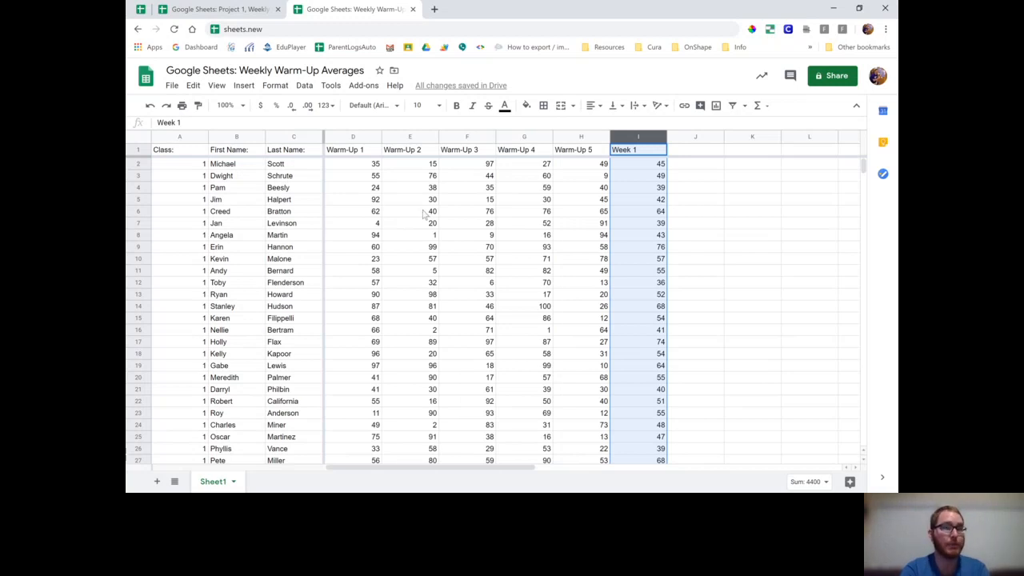
{"action": "scroll", "coordinate": [425, 214], "scroll_direction": "right", "scroll_amount": 8}
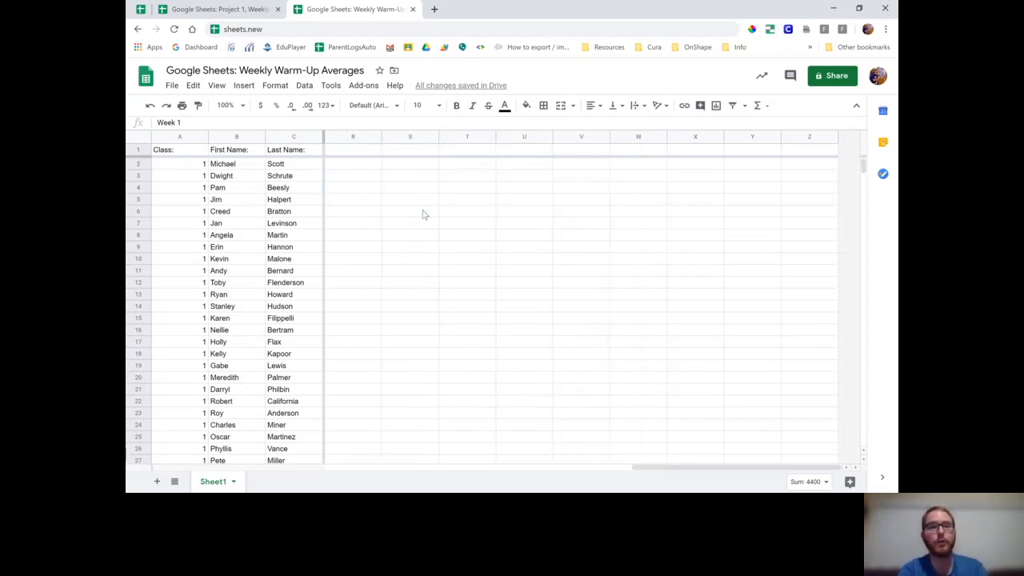
{"action": "scroll", "coordinate": [424, 214], "scroll_direction": "left", "scroll_amount": 8}
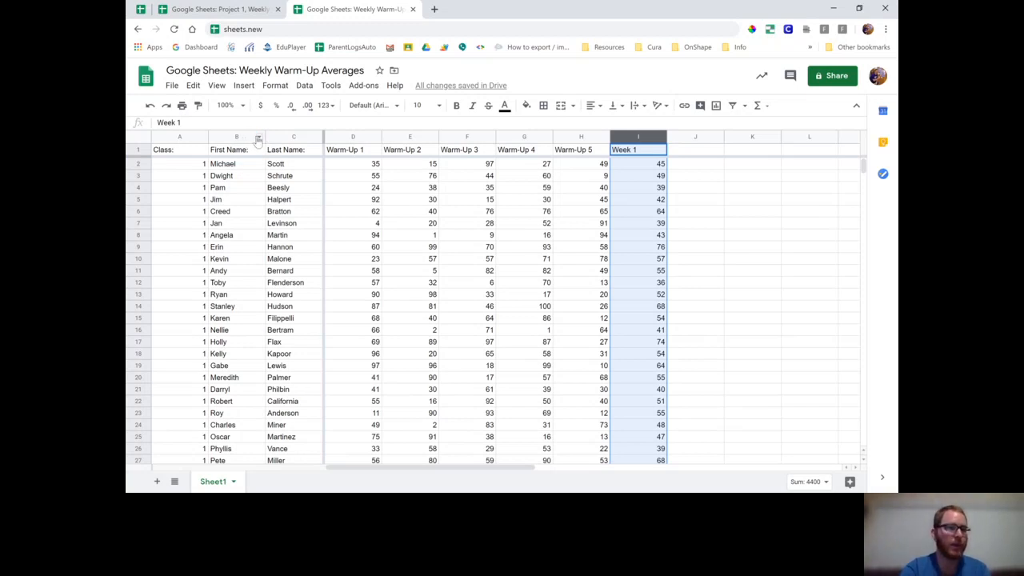
Sort the sheet A → Z by the First Name, Last Name and Class columns, in that order
{"action": "left_click", "coordinate": [258, 139]}
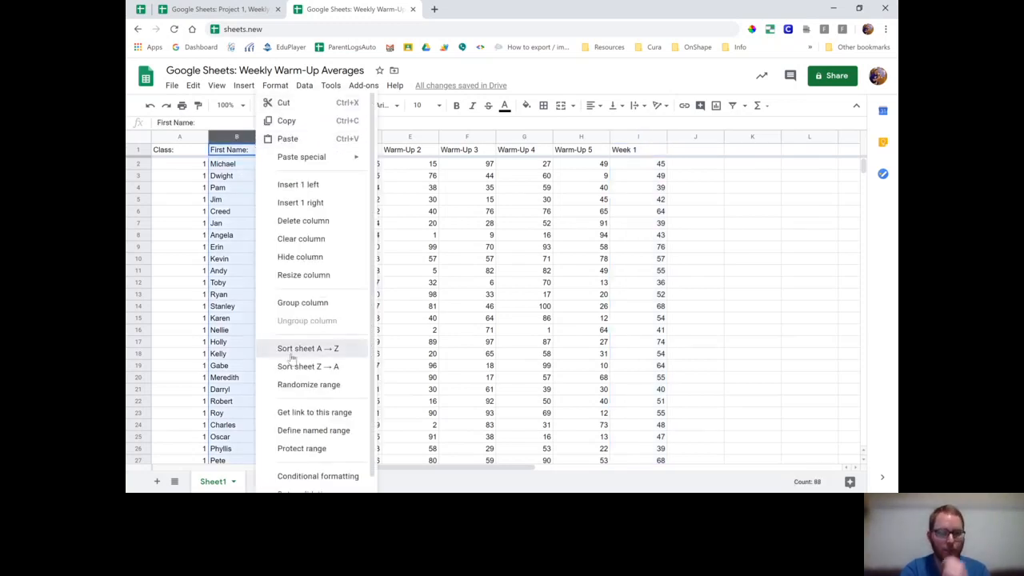
{"action": "left_click", "coordinate": [291, 353]}
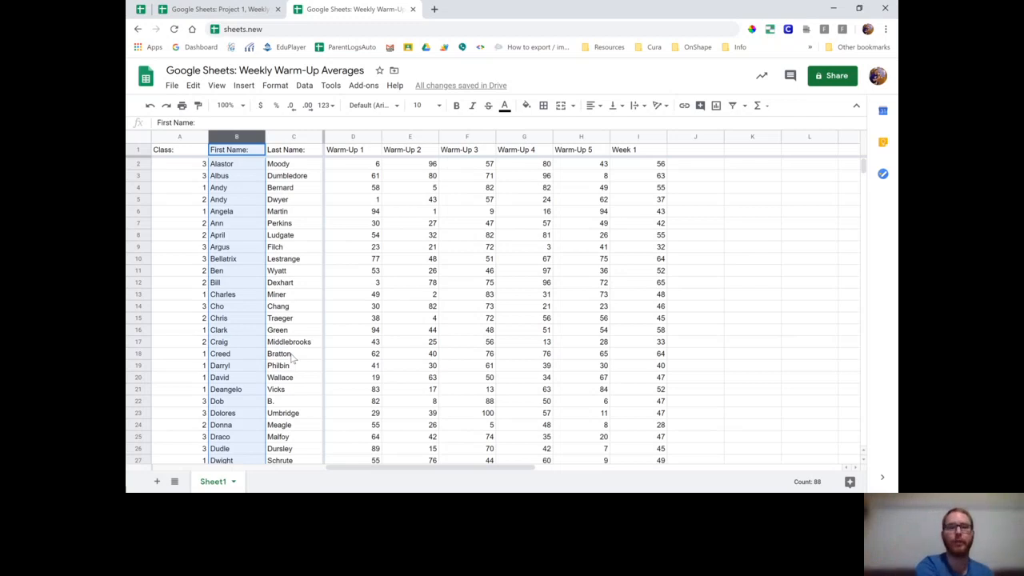
{"action": "left_click", "coordinate": [316, 139]}
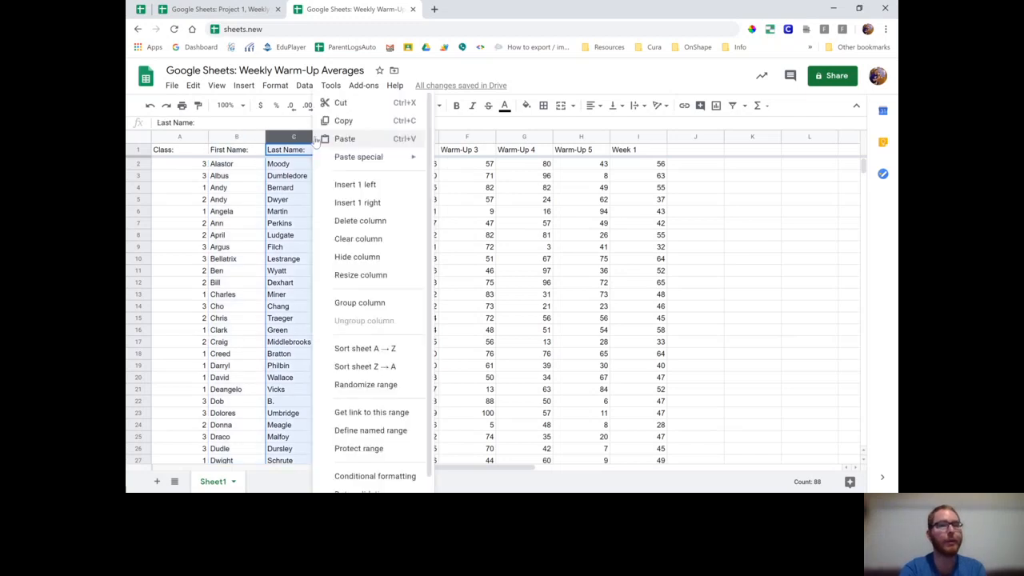
{"action": "left_click", "coordinate": [352, 345]}
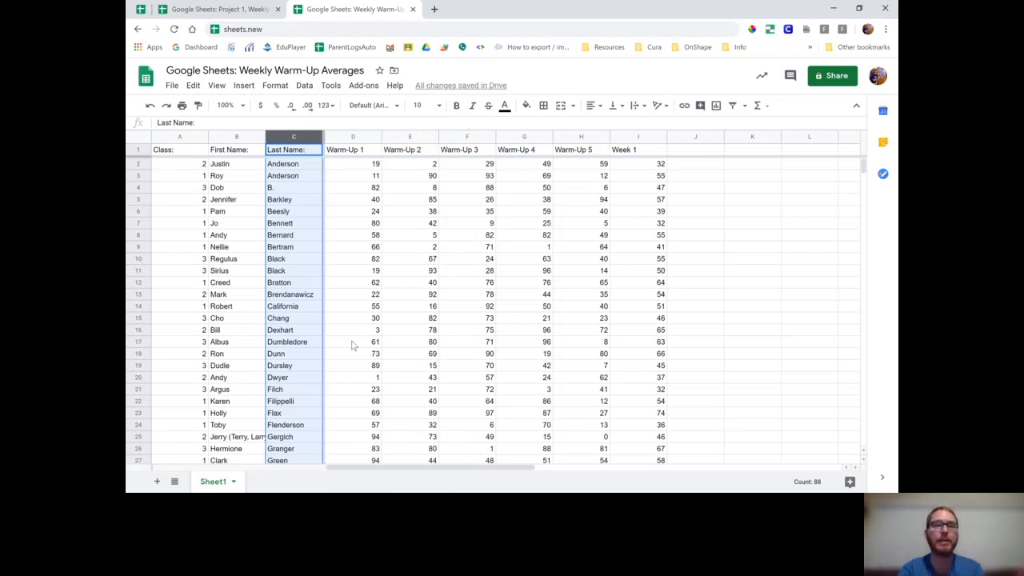
{"action": "left_click", "coordinate": [202, 139]}
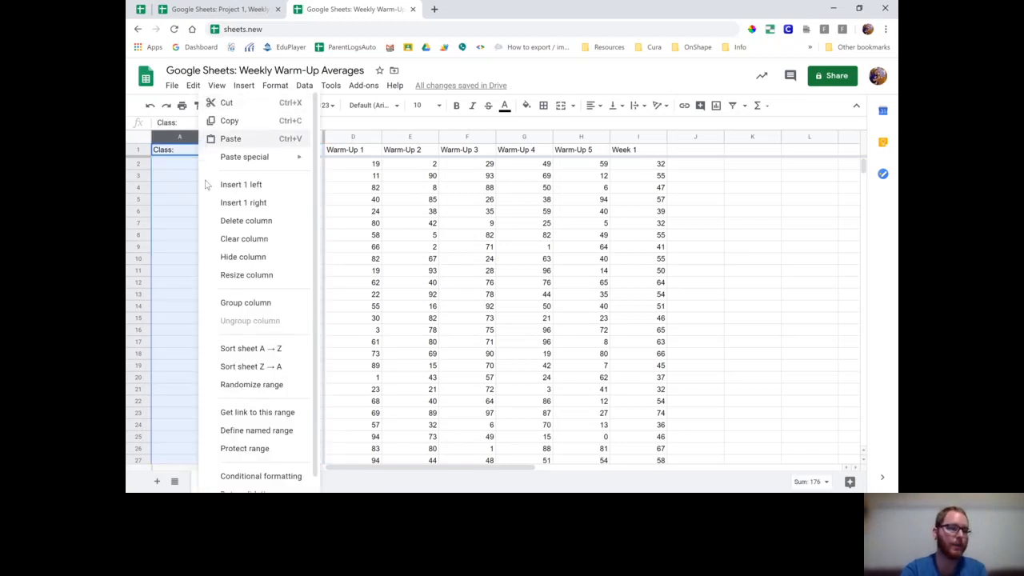
{"action": "left_click", "coordinate": [231, 350]}
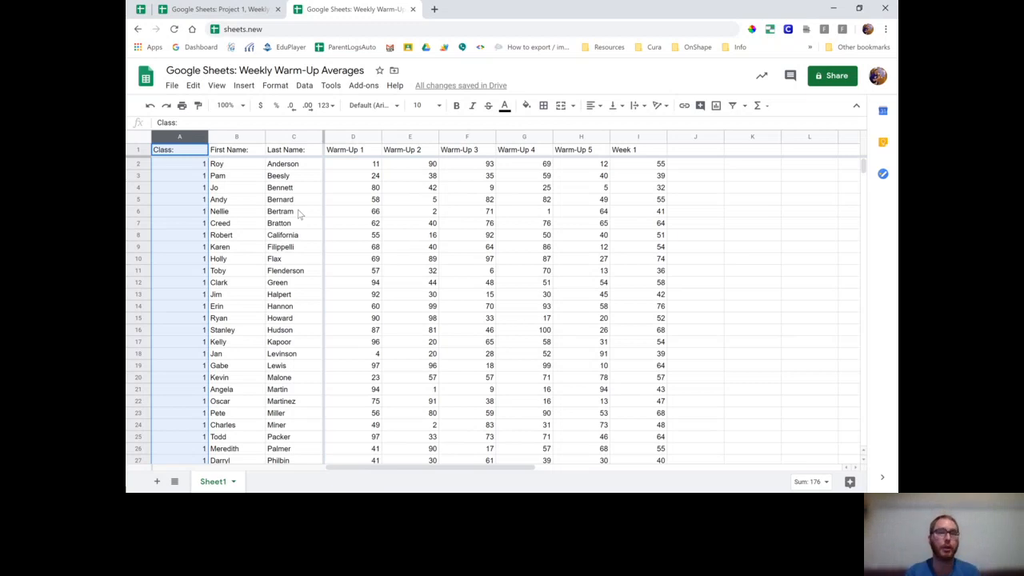
Apply the green default alternating colors style with a header to the whole sheet
{"action": "left_click", "coordinate": [142, 141]}
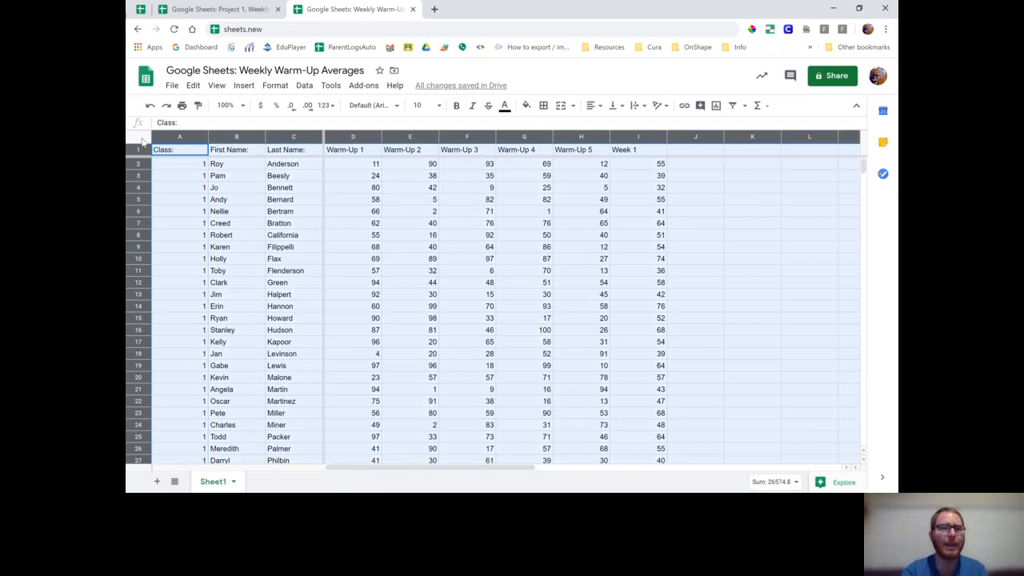
{"action": "left_click", "coordinate": [274, 86]}
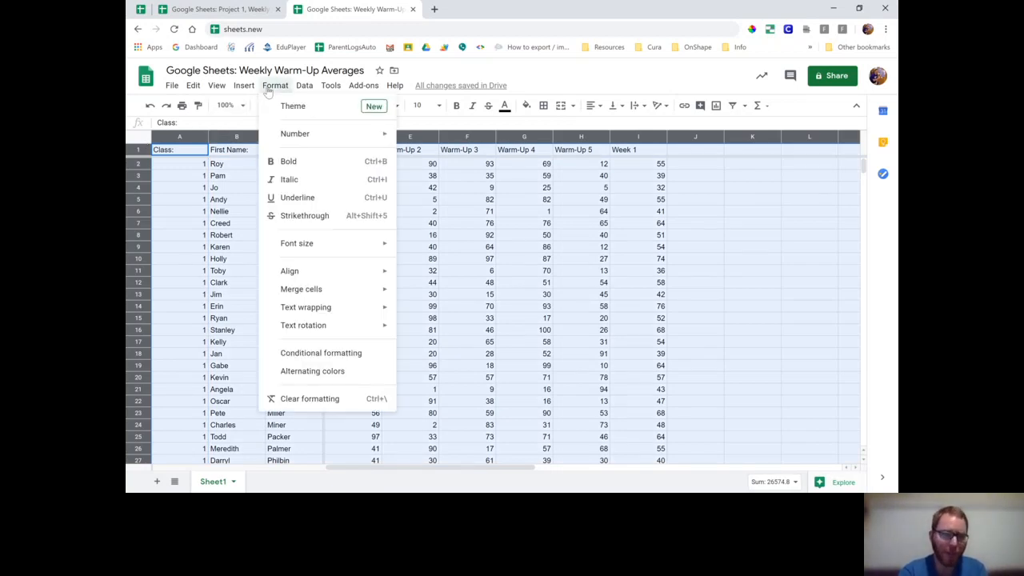
{"action": "left_click", "coordinate": [304, 373]}
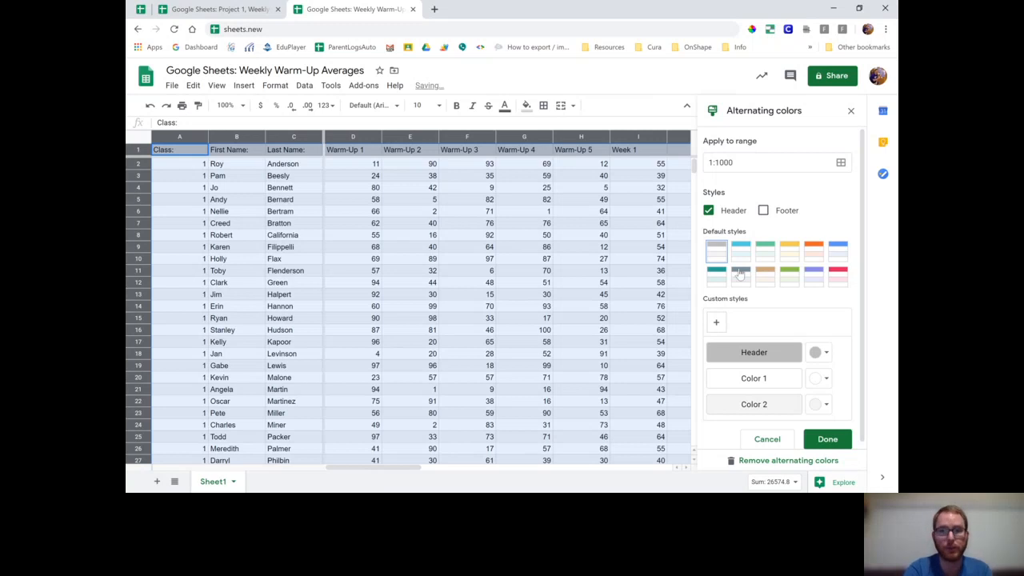
{"action": "left_click", "coordinate": [786, 278]}
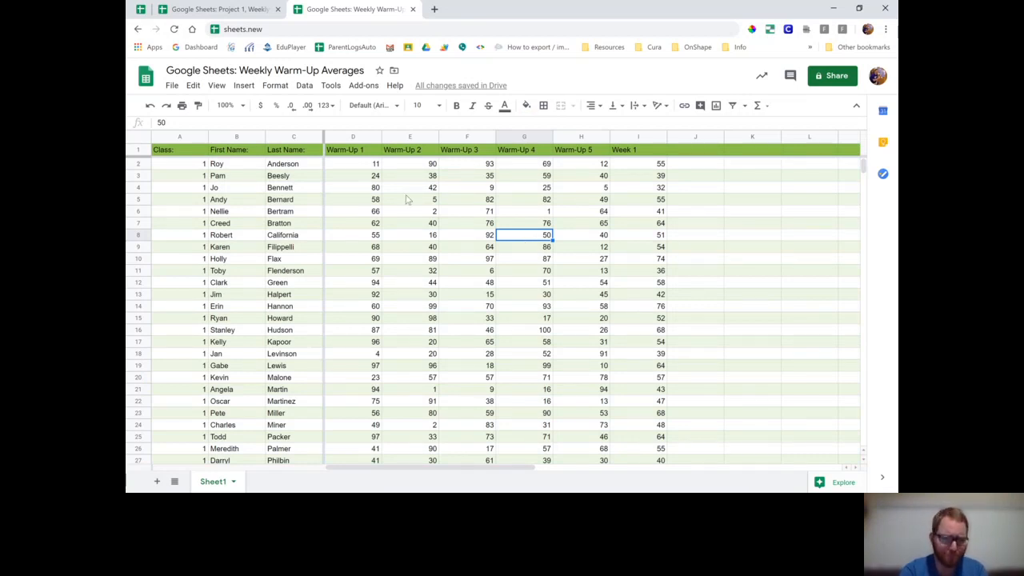
Center the contents of the Class column and of columns D to I, Warm-Up 1 to Week 1, horizontally
{"action": "left_click", "coordinate": [180, 137]}
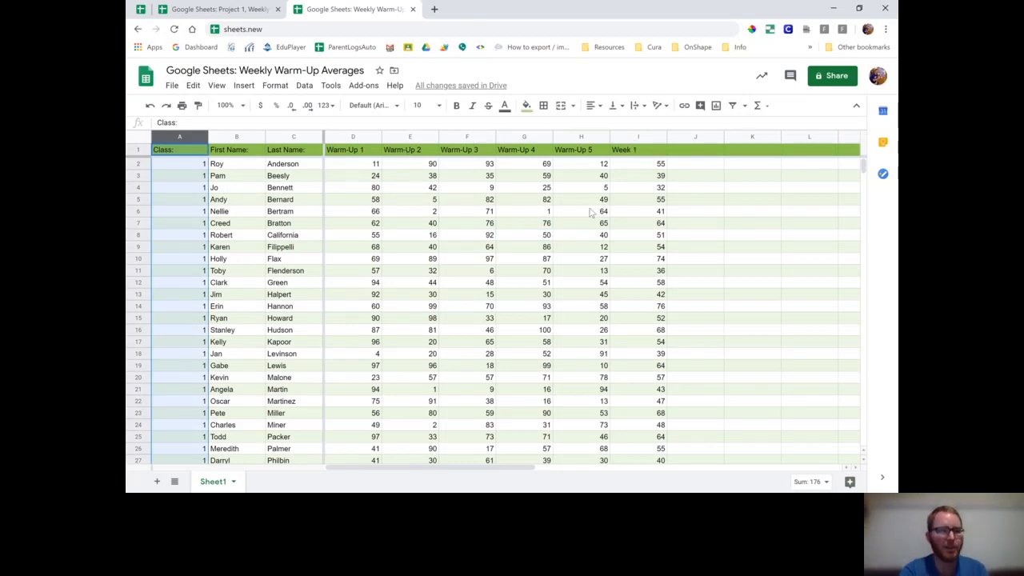
{"action": "left_click", "coordinate": [477, 224]}
{"action": "left_click", "coordinate": [172, 138]}
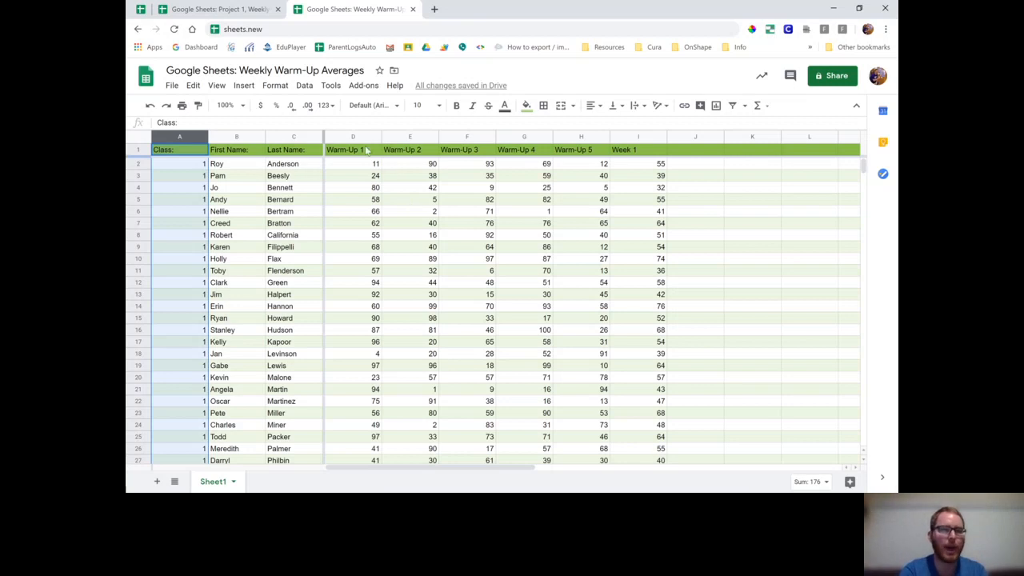
{"action": "left_click_drag", "start_coordinate": [353, 137], "coordinate": [629, 136]}
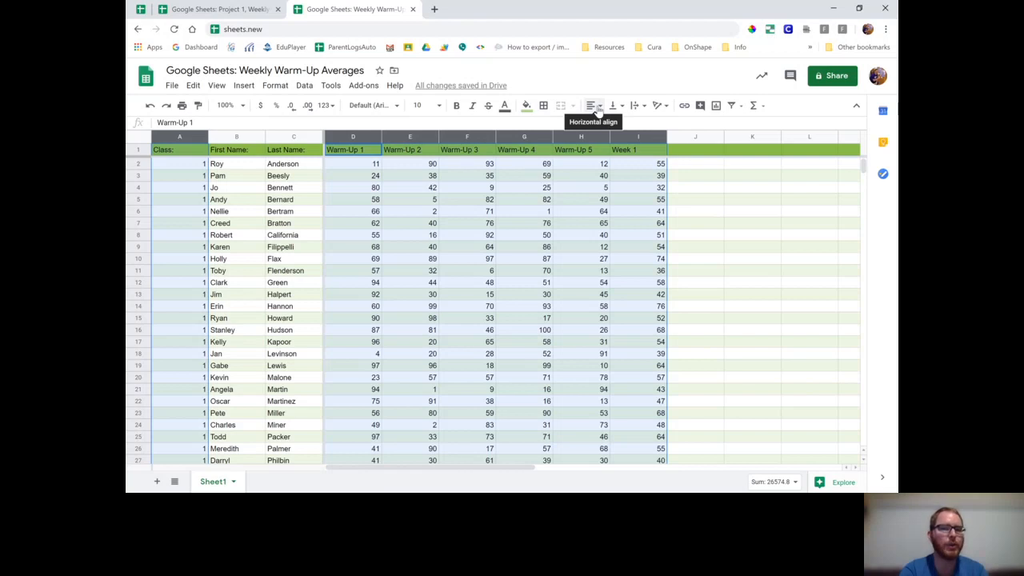
{"action": "left_click", "coordinate": [598, 107]}
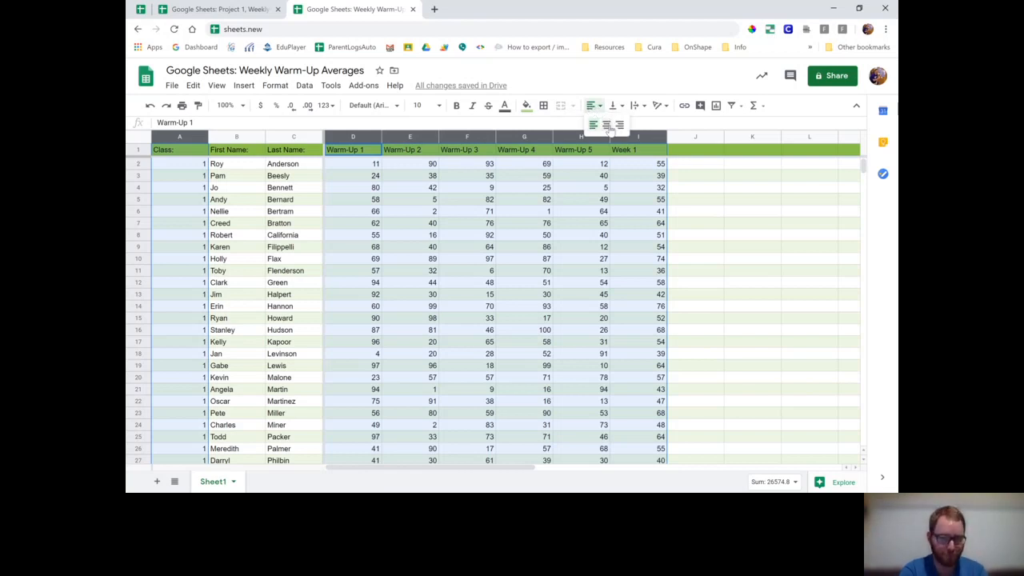
{"action": "left_click", "coordinate": [607, 126]}
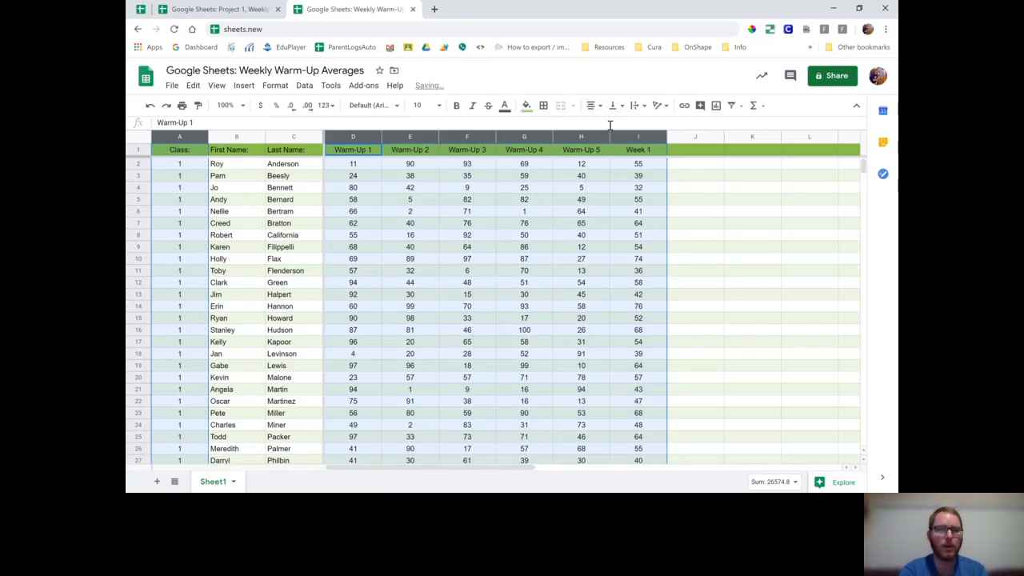
{"action": "left_click", "coordinate": [586, 213]}
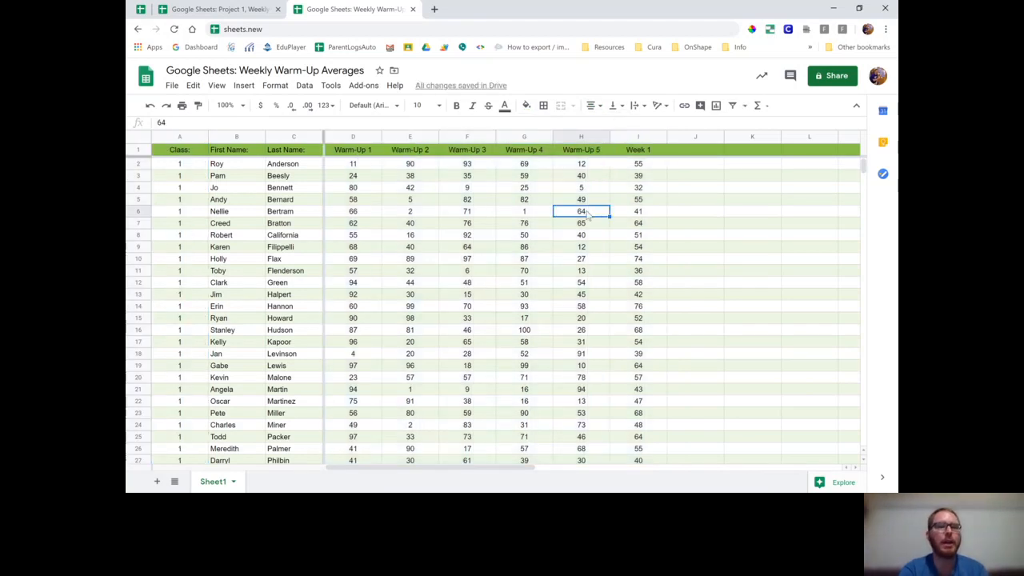
Format the whole Week 1 column as bold and italic
{"action": "left_click", "coordinate": [636, 137]}
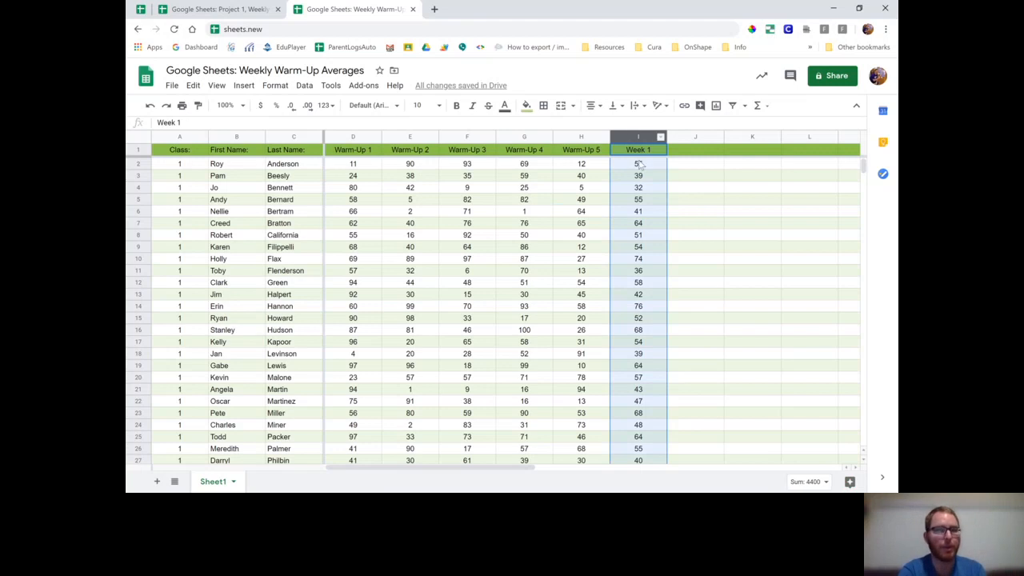
{"action": "left_click", "coordinate": [458, 107]}
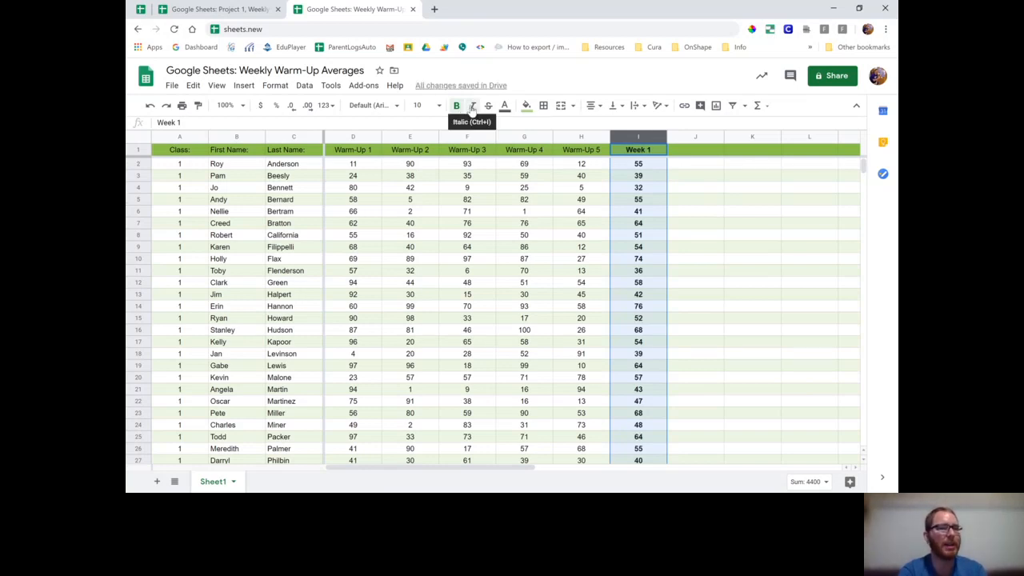
{"action": "left_click", "coordinate": [472, 106]}
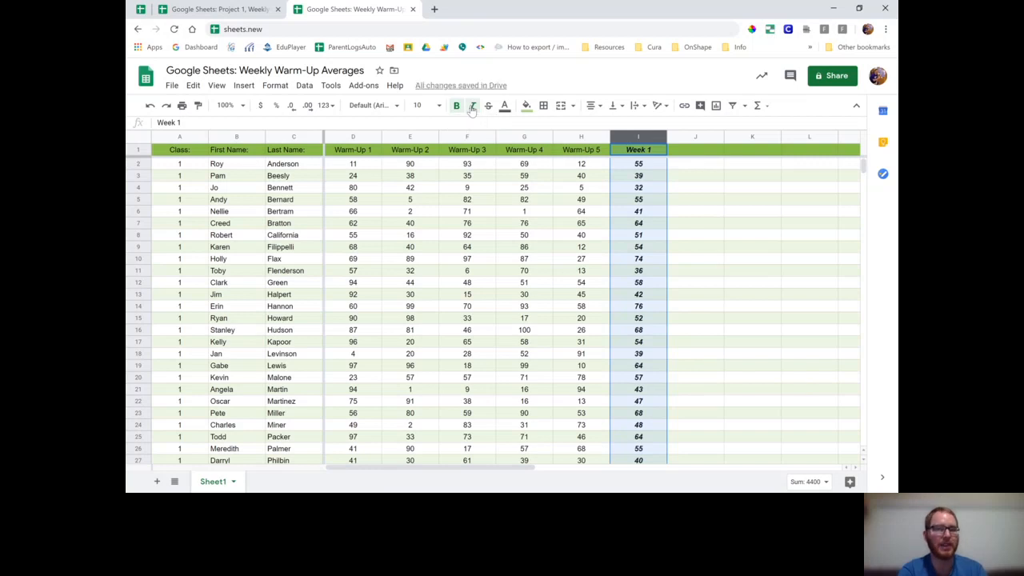
Add thick left and right borders to the Week 1 column and set its font size to 14
{"action": "left_click", "coordinate": [544, 106]}
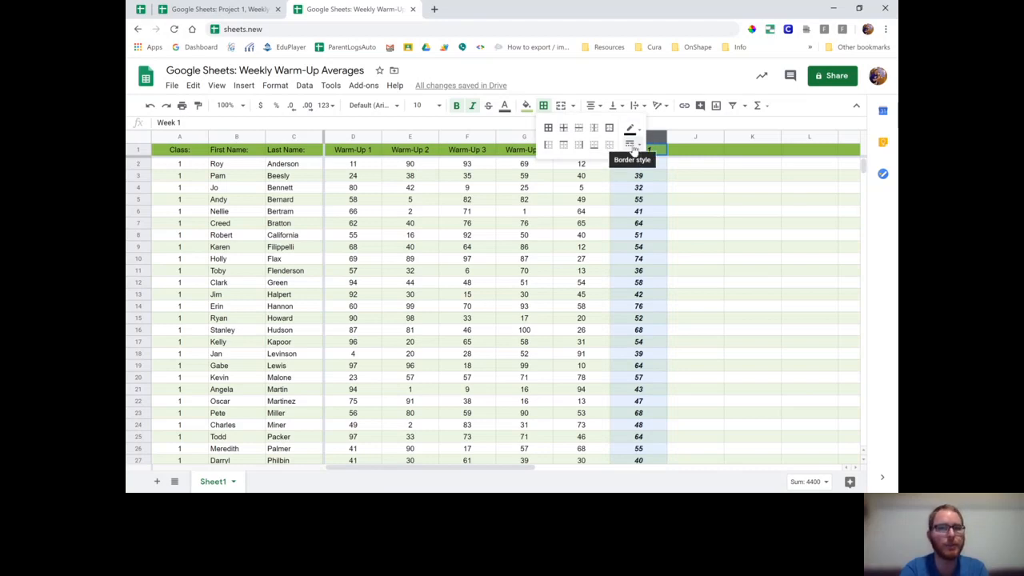
{"action": "left_click", "coordinate": [633, 149]}
{"action": "left_click", "coordinate": [656, 192]}
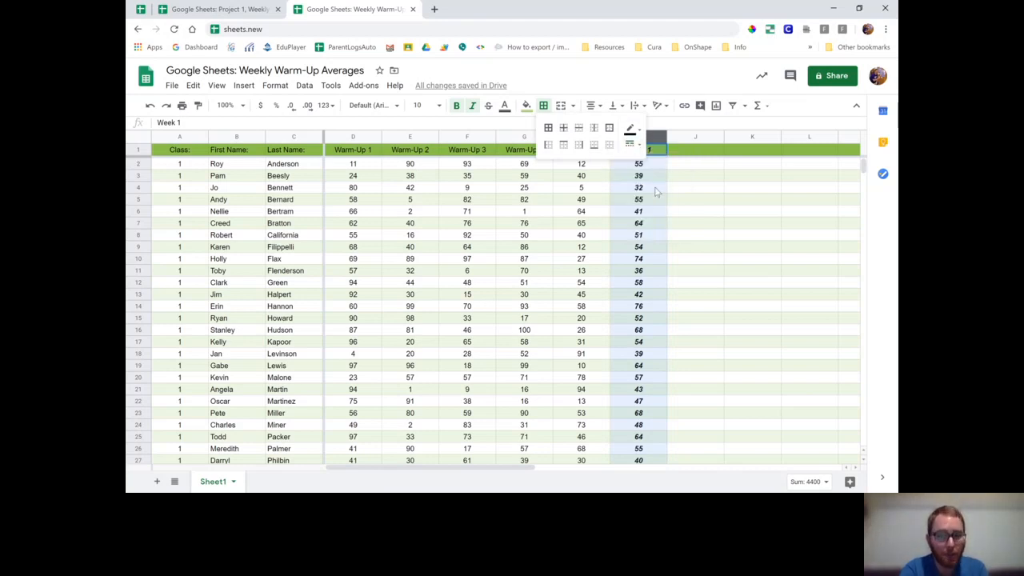
{"action": "left_click", "coordinate": [549, 146]}
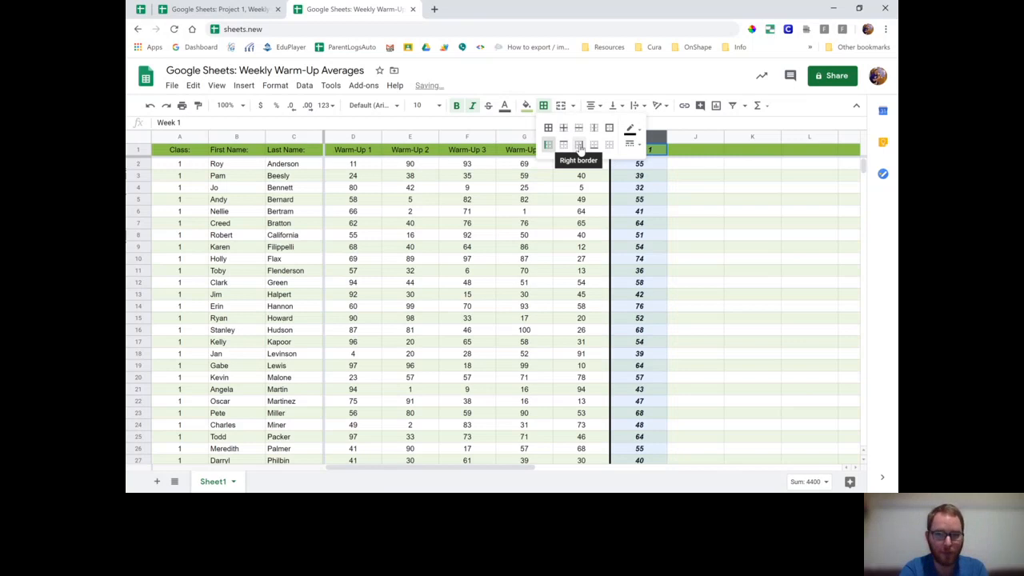
{"action": "left_click", "coordinate": [579, 147]}
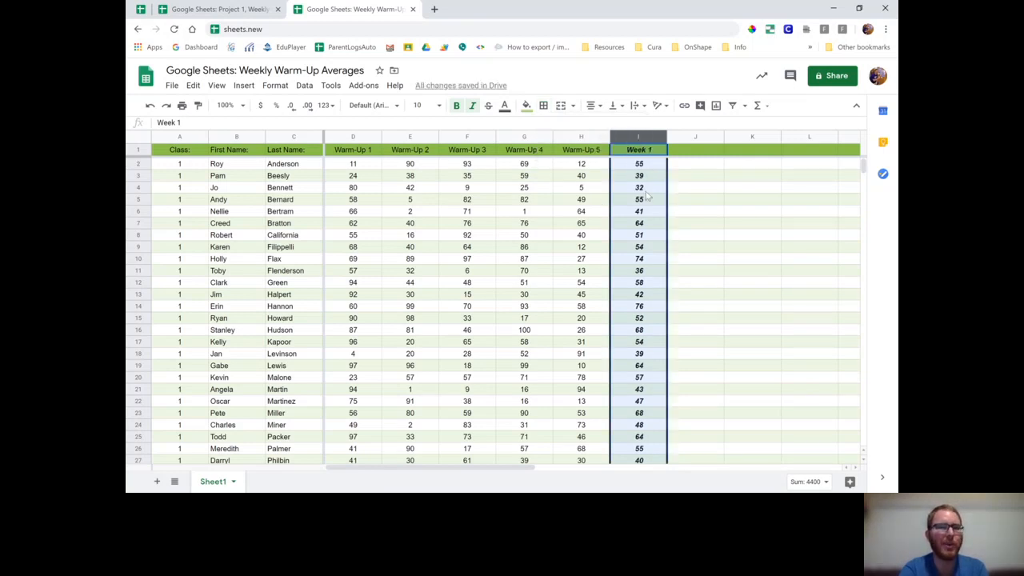
{"action": "left_click", "coordinate": [439, 107]}
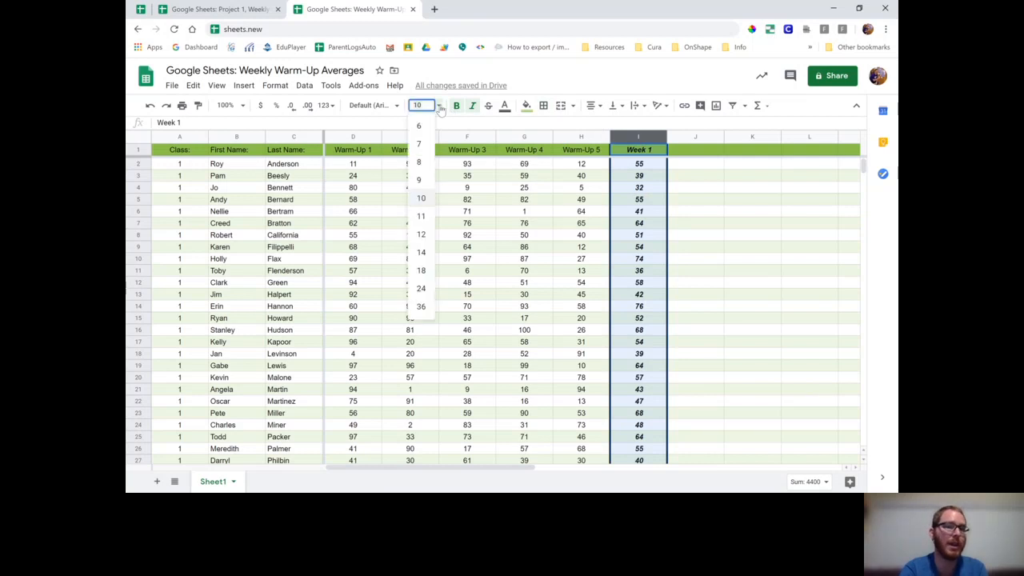
{"action": "left_click", "coordinate": [422, 253]}
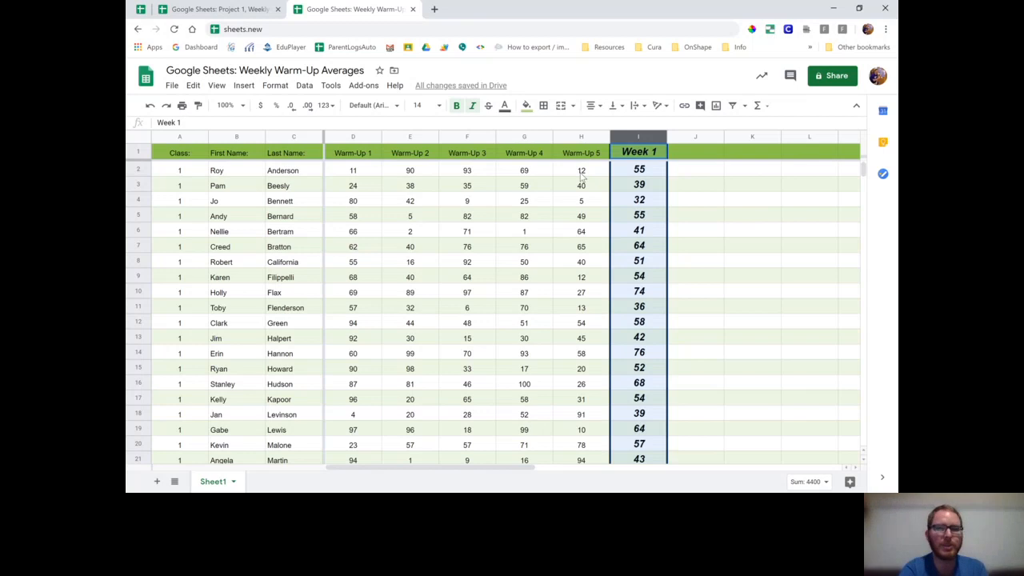
Align the contents of all cells in the sheet vertically to the middle
{"action": "left_click", "coordinate": [141, 138]}
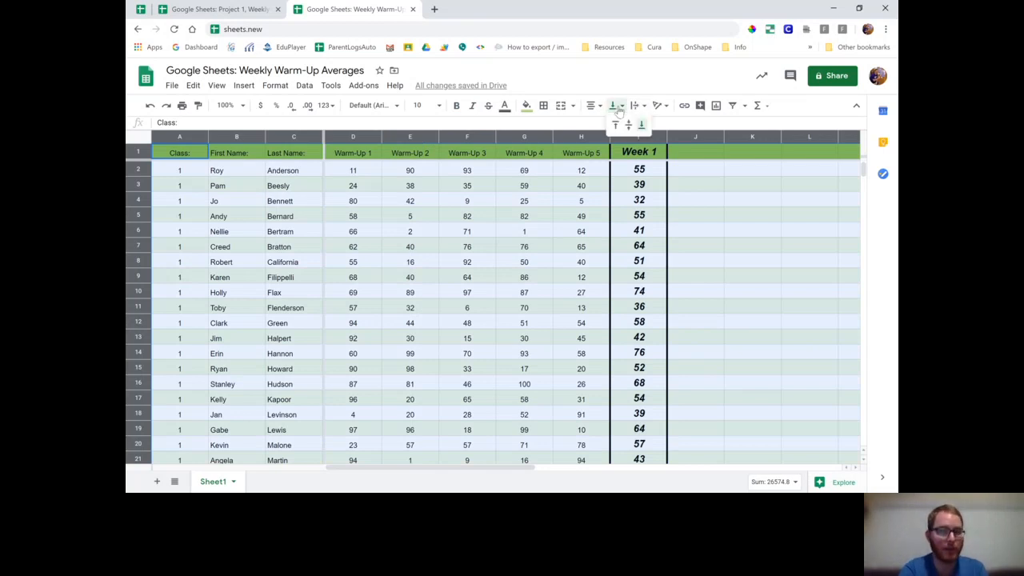
{"action": "left_click", "coordinate": [620, 108]}
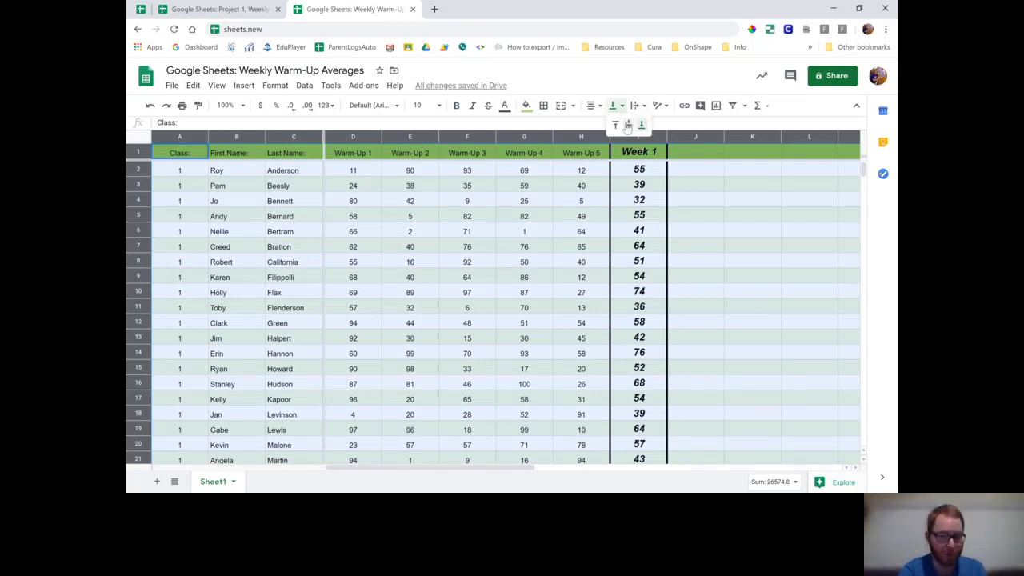
{"action": "left_click", "coordinate": [628, 126]}
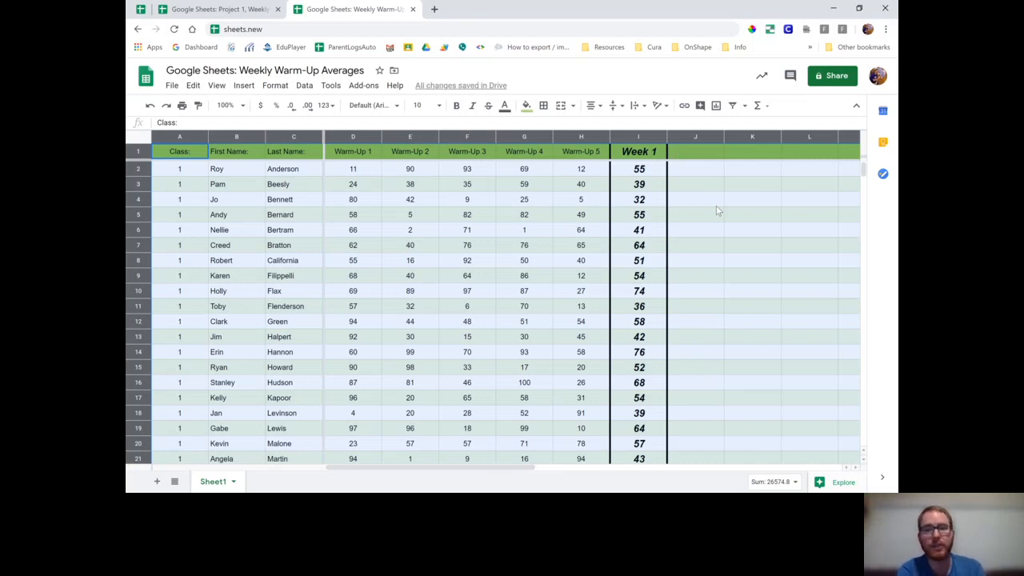
Delete the empty columns J to Z beside the Week 1 column
{"action": "scroll", "coordinate": [718, 211], "scroll_direction": "right", "scroll_amount": 5}
{"action": "scroll", "coordinate": [718, 212], "scroll_direction": "left", "scroll_amount": 5}
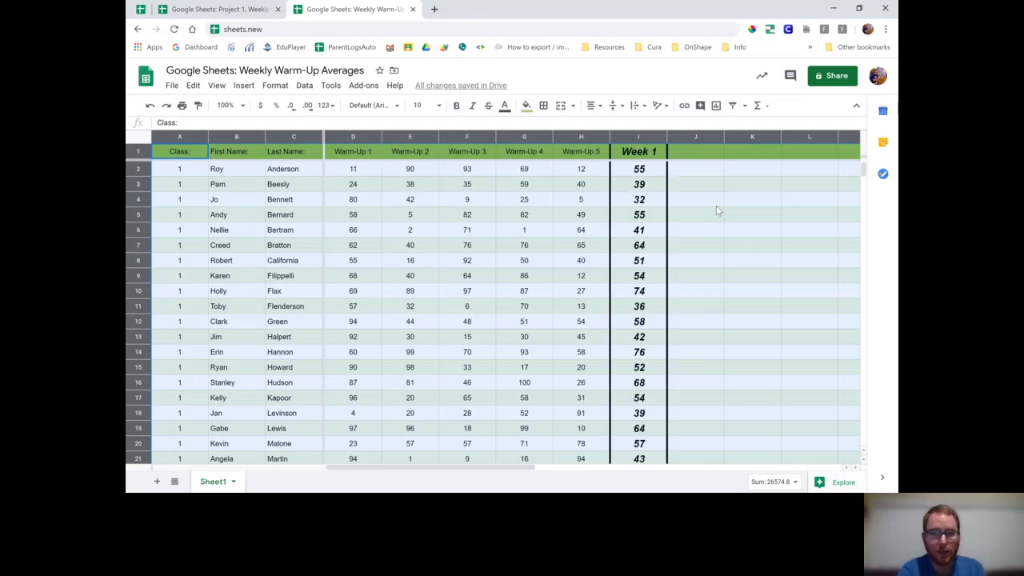
{"action": "left_click", "coordinate": [692, 137]}
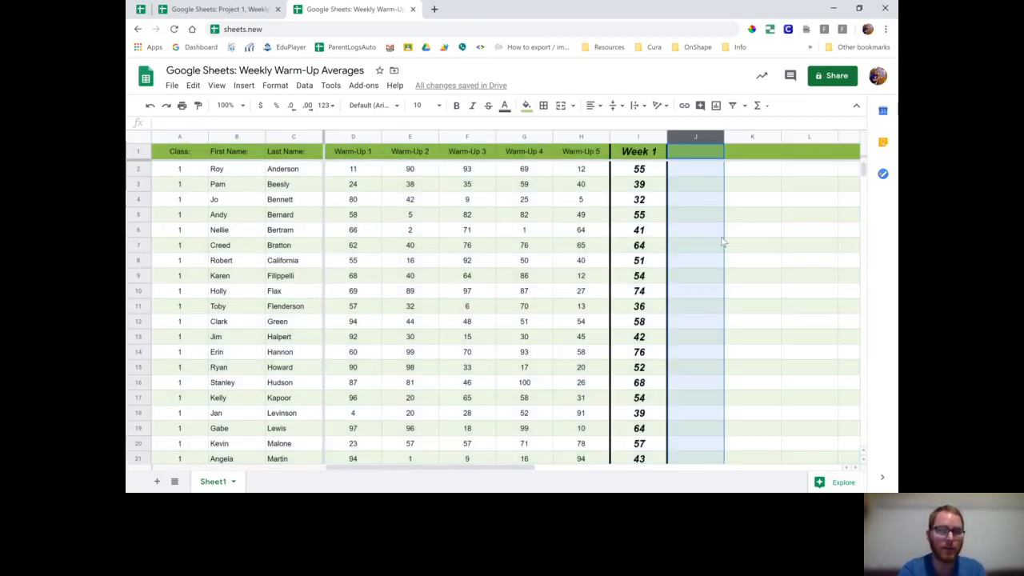
{"action": "left_click", "coordinate": [700, 230]}
{"action": "left_click", "coordinate": [742, 231]}
{"action": "left_click_drag", "start_coordinate": [695, 137], "coordinate": [772, 150]}
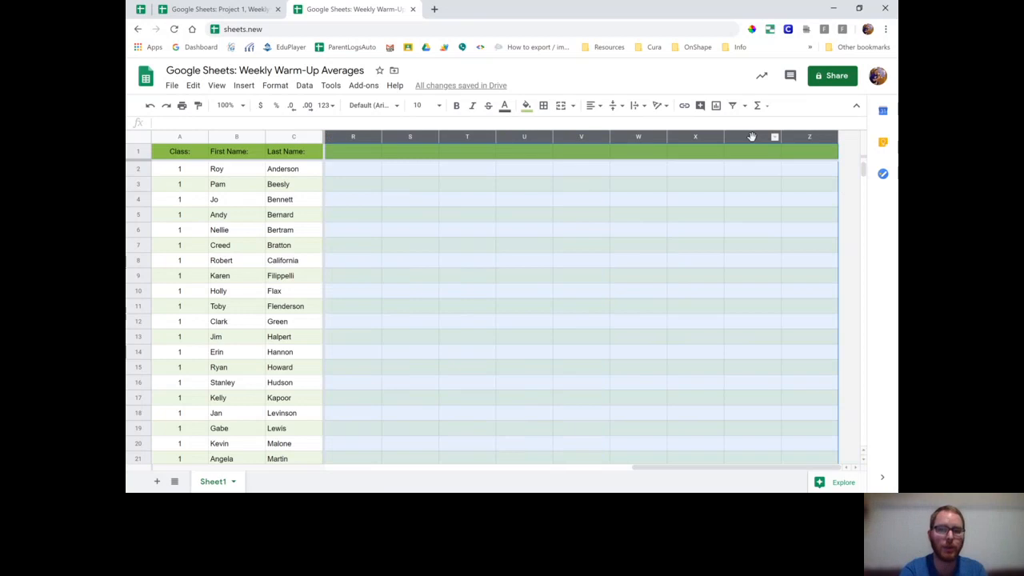
{"action": "right_click", "coordinate": [752, 139]}
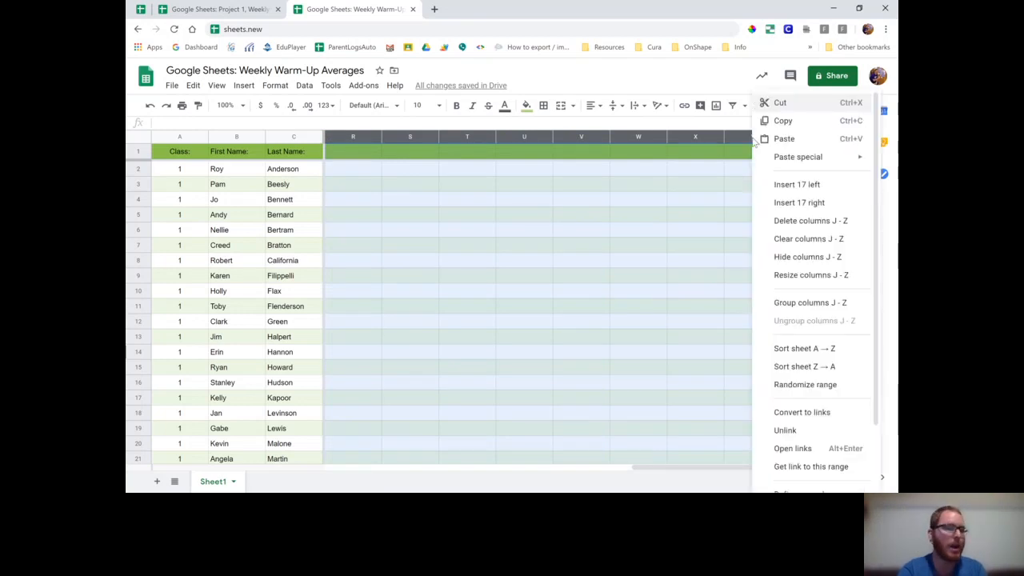
{"action": "left_click", "coordinate": [800, 222]}
Delete the empty rows 89 to 1000 below the last student
{"action": "scroll", "coordinate": [472, 288], "scroll_direction": "down", "scroll_amount": 5}
{"action": "scroll", "coordinate": [472, 288], "scroll_direction": "down", "scroll_amount": 10}
{"action": "scroll", "coordinate": [472, 288], "scroll_direction": "down", "scroll_amount": 10}
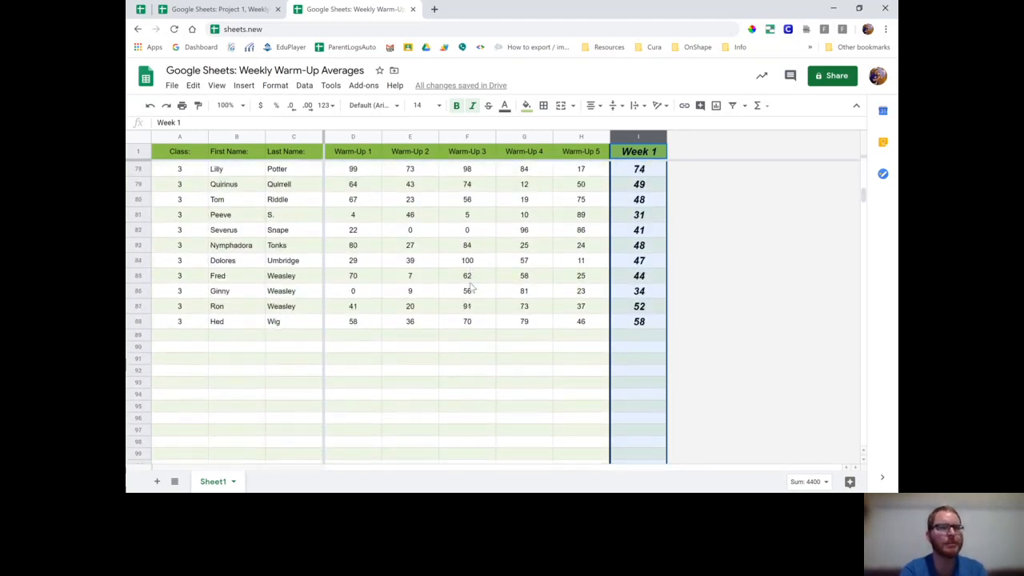
{"action": "left_click", "coordinate": [141, 335]}
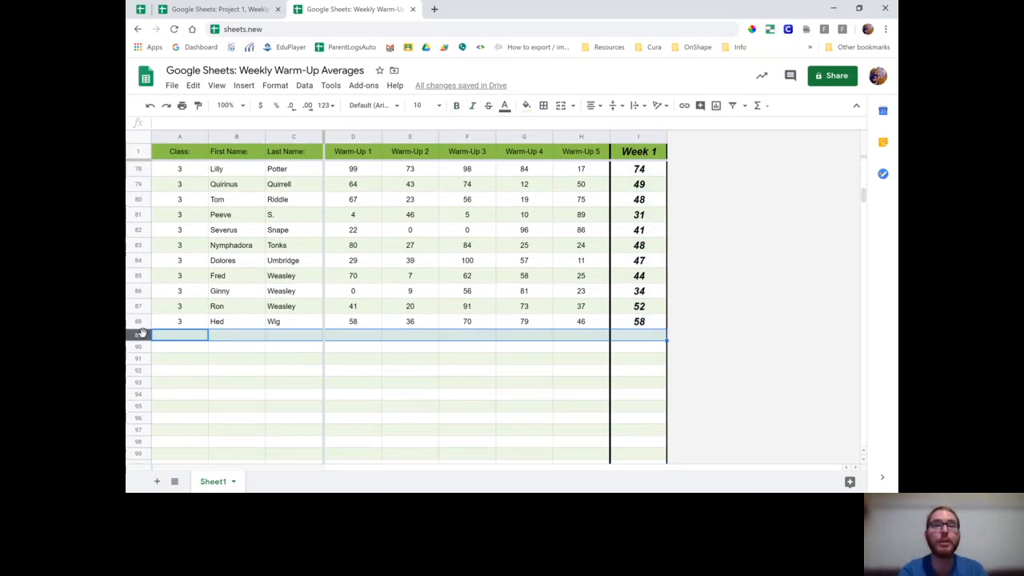
{"action": "left_click", "coordinate": [202, 362]}
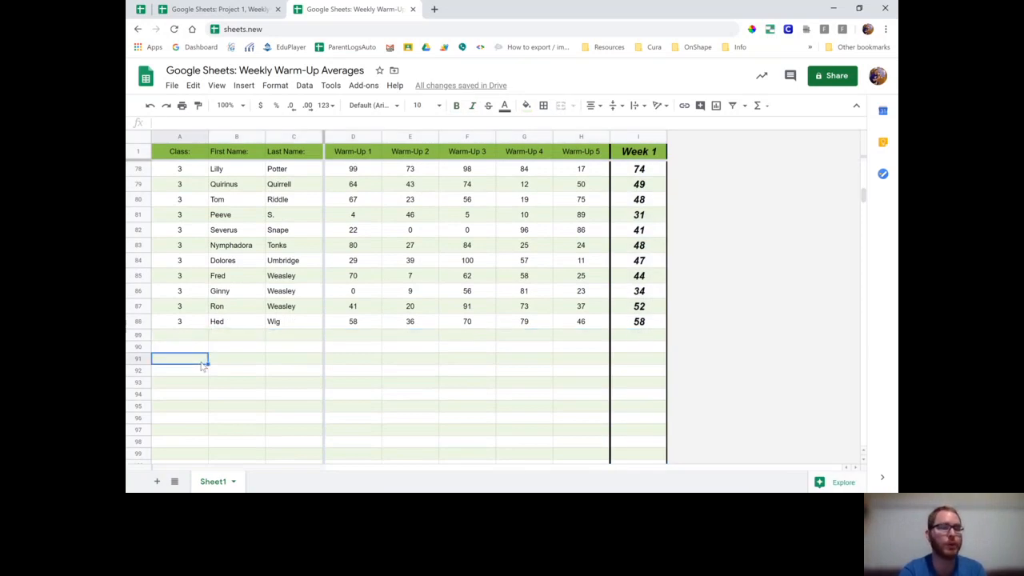
{"action": "left_click", "coordinate": [139, 335]}
{"action": "left_click_drag", "start_coordinate": [138, 336], "coordinate": [137, 472]}
{"action": "key", "text": "ctrl+shift+Down"}
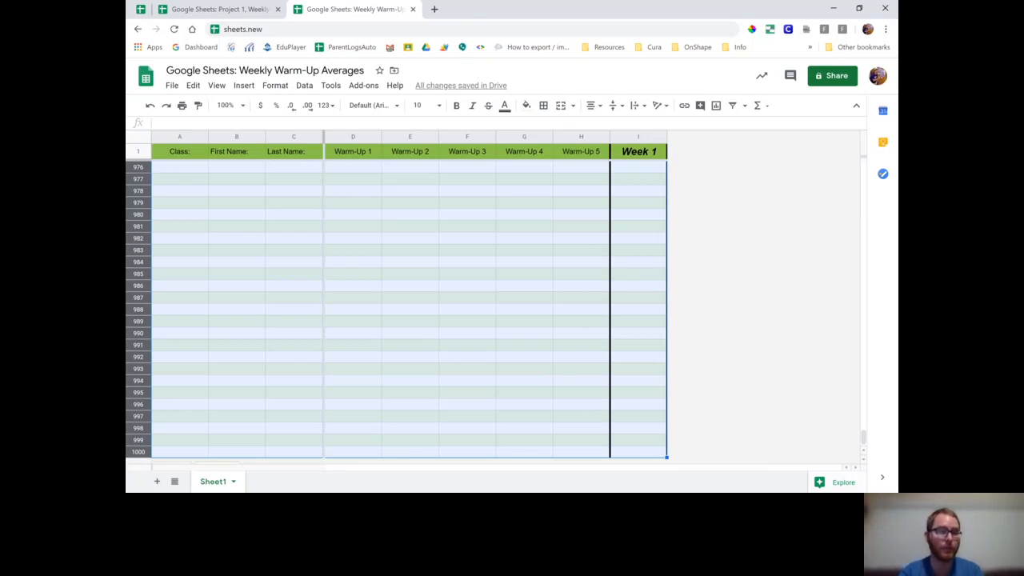
{"action": "right_click", "coordinate": [138, 383]}
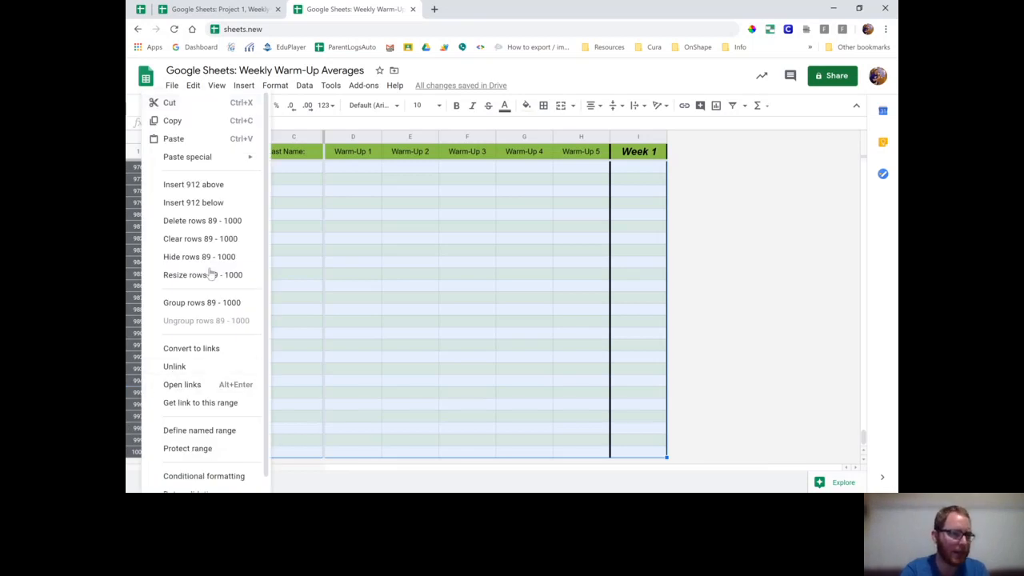
{"action": "left_click", "coordinate": [210, 228]}
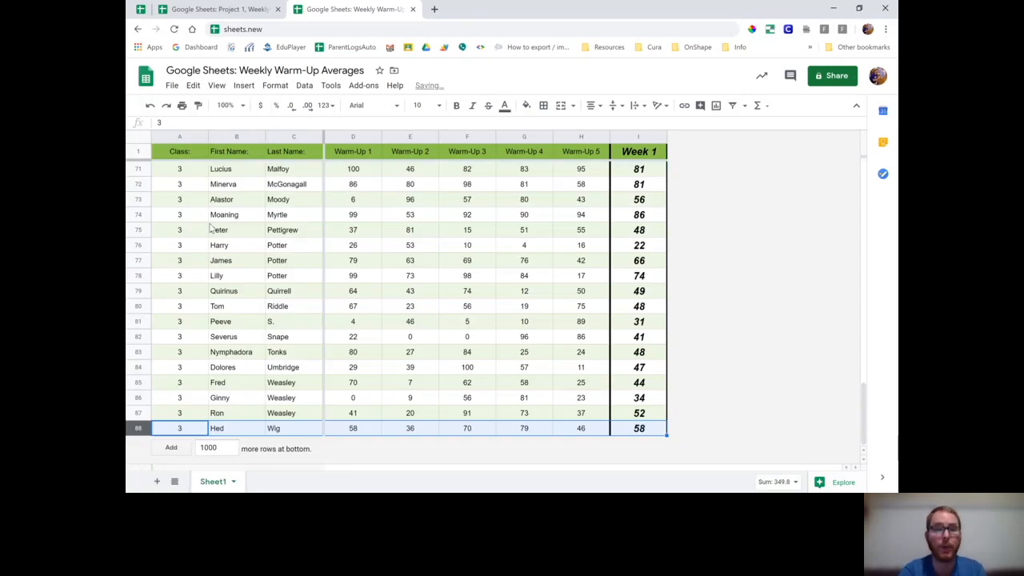
{"action": "scroll", "coordinate": [210, 228], "scroll_direction": "up", "scroll_amount": 15}
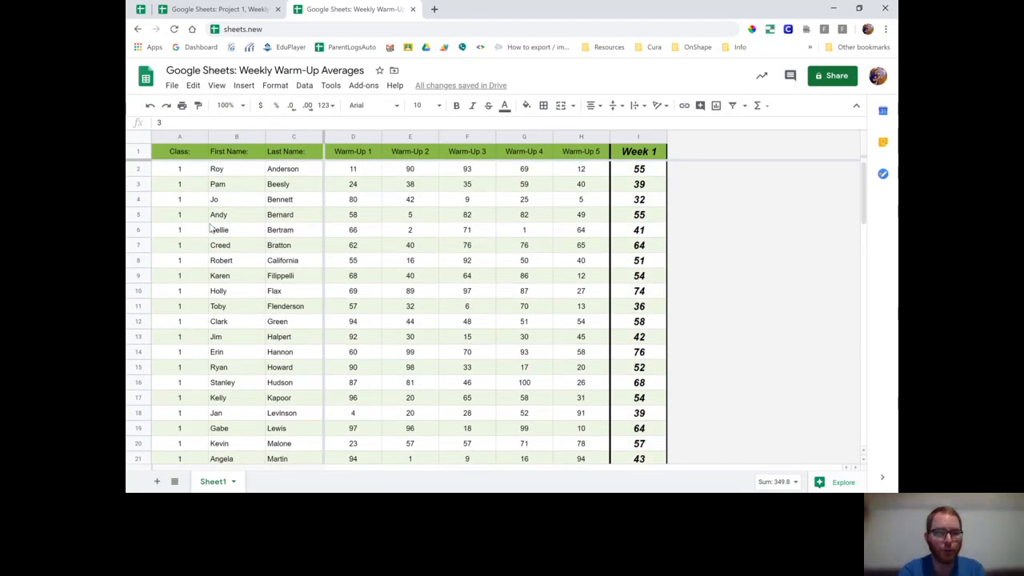
Auto-fit the widths of all columns in the sheet to their contents so the long first name in row 40 fits
{"action": "scroll", "coordinate": [301, 302], "scroll_direction": "down", "scroll_amount": 2}
{"action": "scroll", "coordinate": [301, 302], "scroll_direction": "down", "scroll_amount": 11}
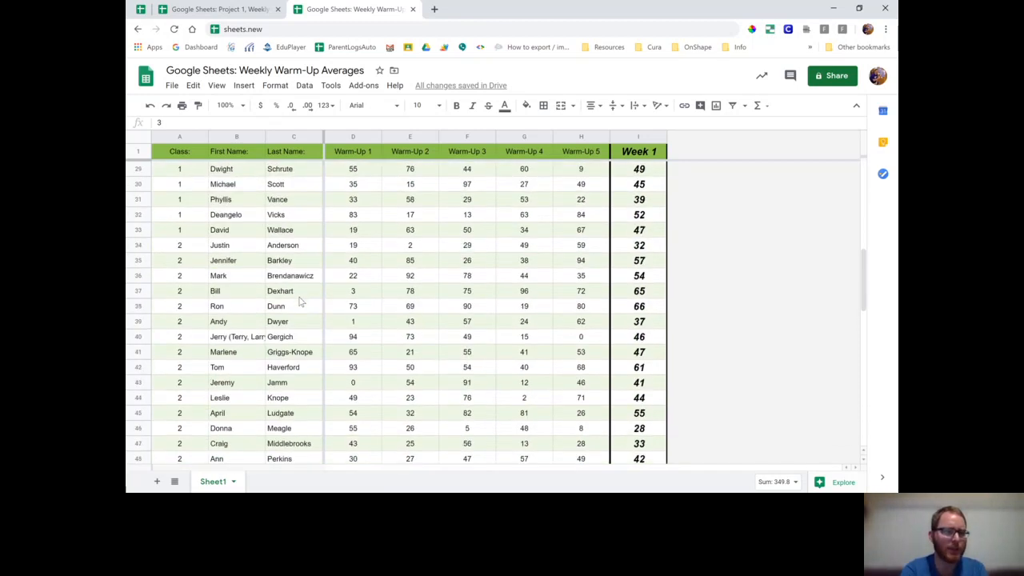
{"action": "left_click", "coordinate": [252, 341]}
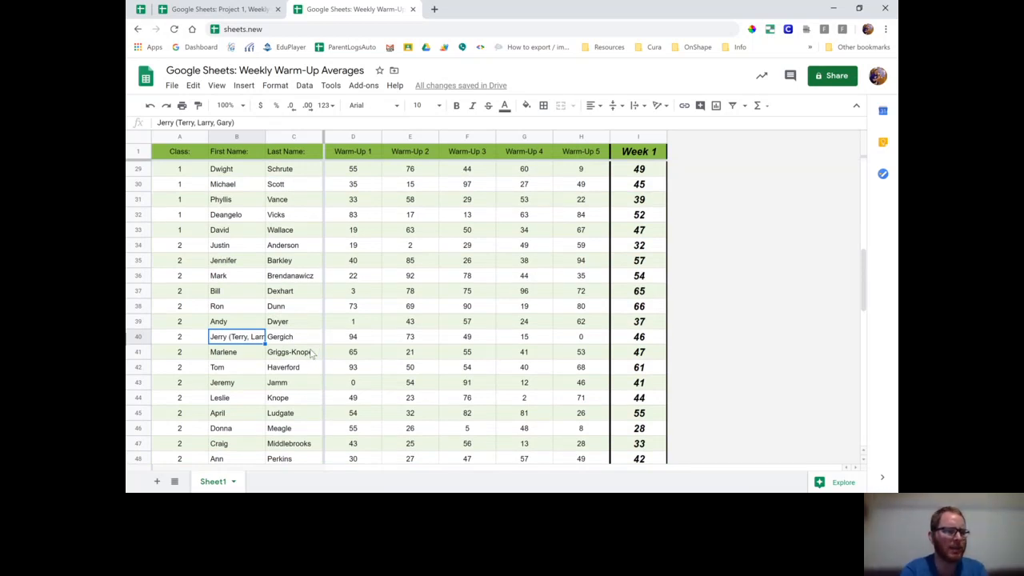
{"action": "scroll", "coordinate": [290, 360], "scroll_direction": "down", "scroll_amount": 3}
{"action": "scroll", "coordinate": [290, 360], "scroll_direction": "up", "scroll_amount": 1}
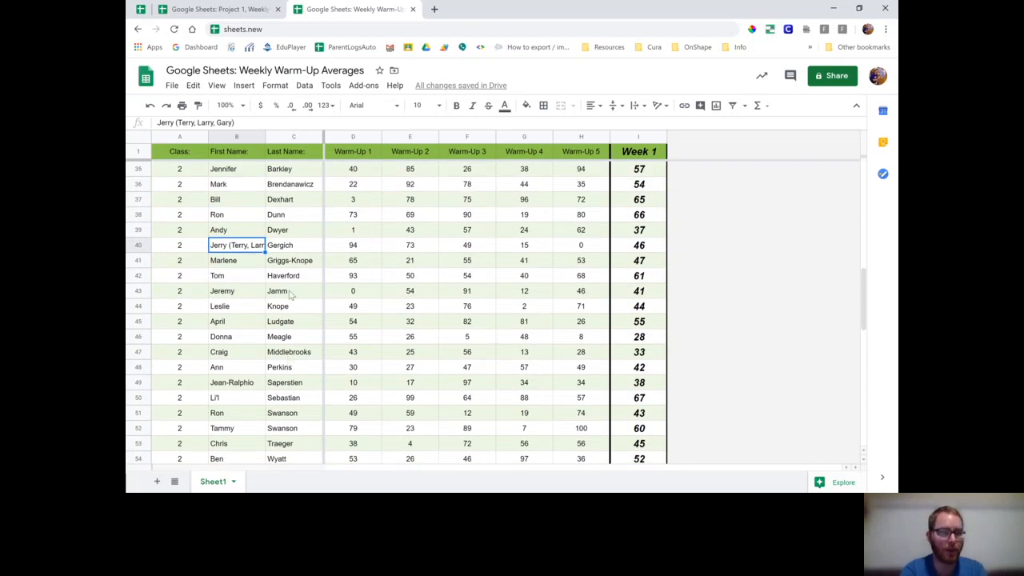
{"action": "left_click", "coordinate": [142, 137]}
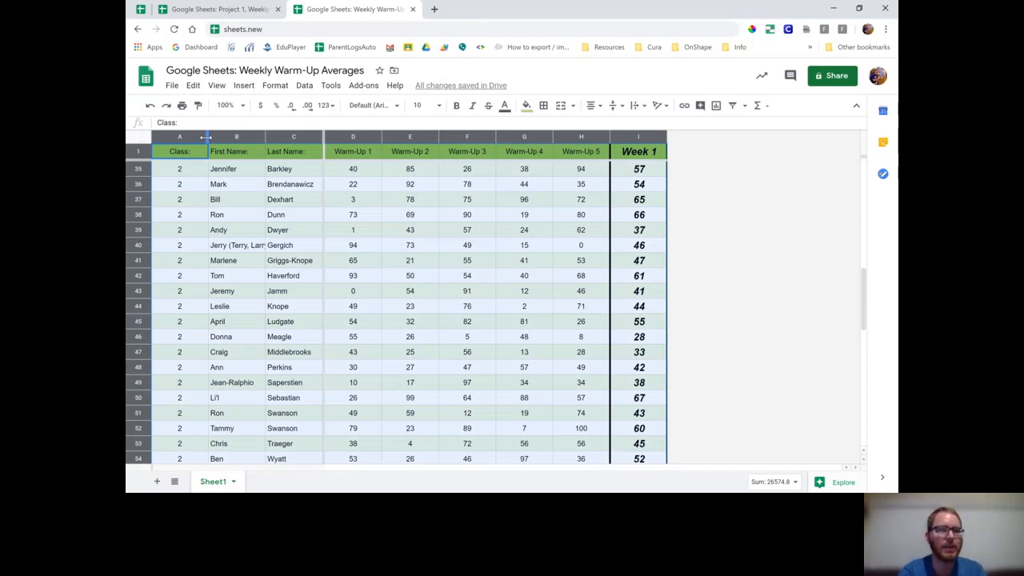
{"action": "double_click", "coordinate": [264, 136]}
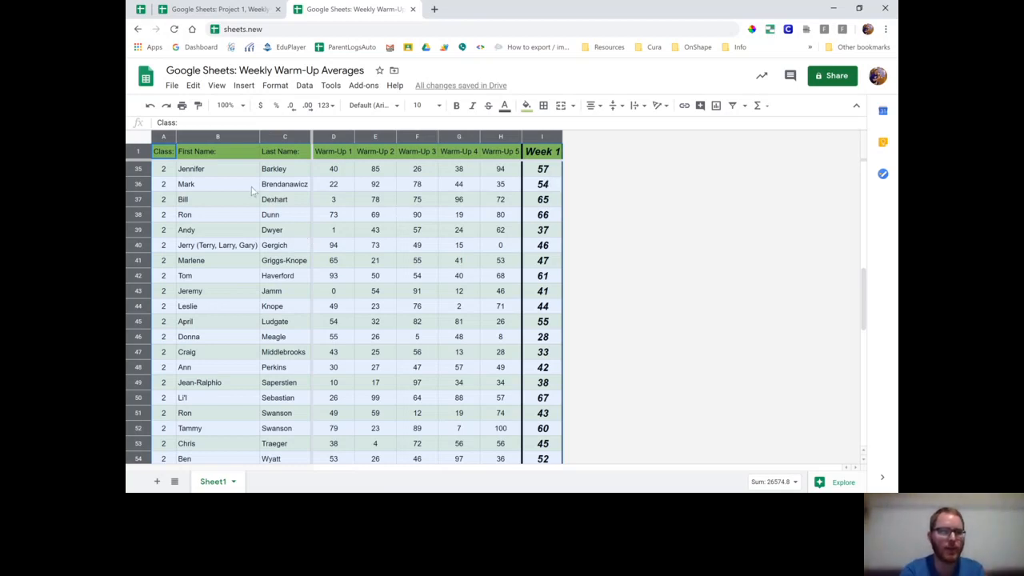
{"action": "left_click", "coordinate": [242, 250]}
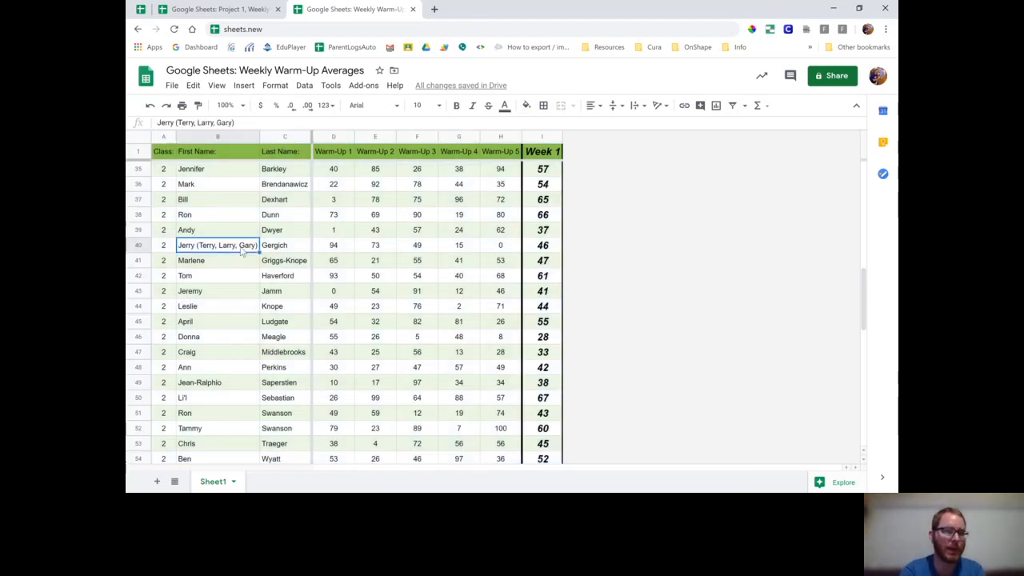